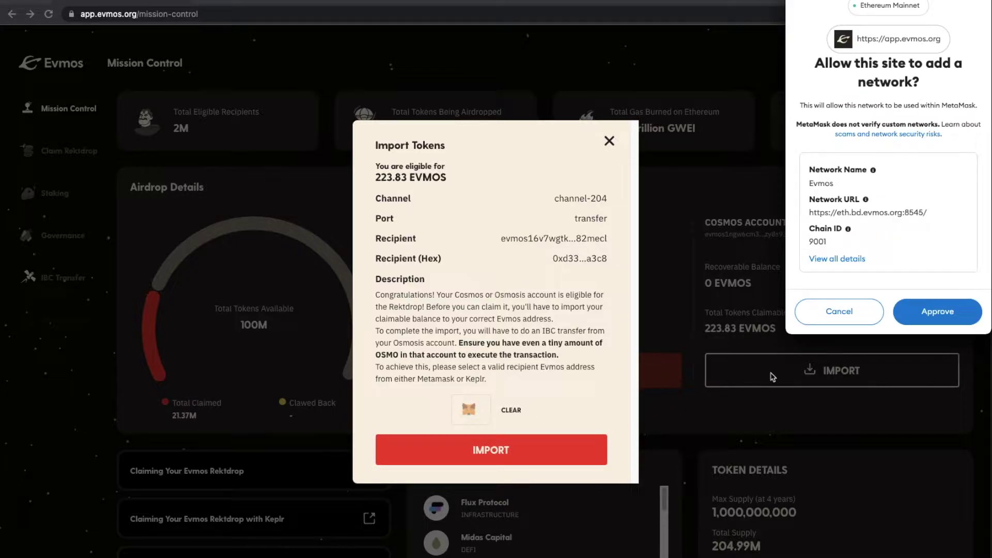
# Allow the Evmos network in MetaMask, then import the claimable EVMOS by approving the Osmosis IBC transfer with the average fee
pyautogui.click(968, 315)
pyautogui.click(968, 314)
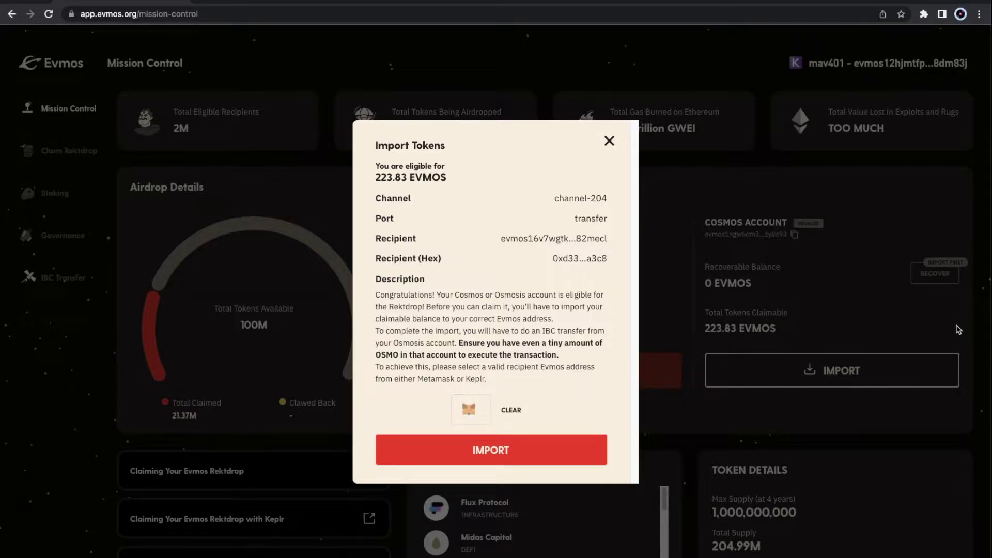
pyautogui.click(524, 456)
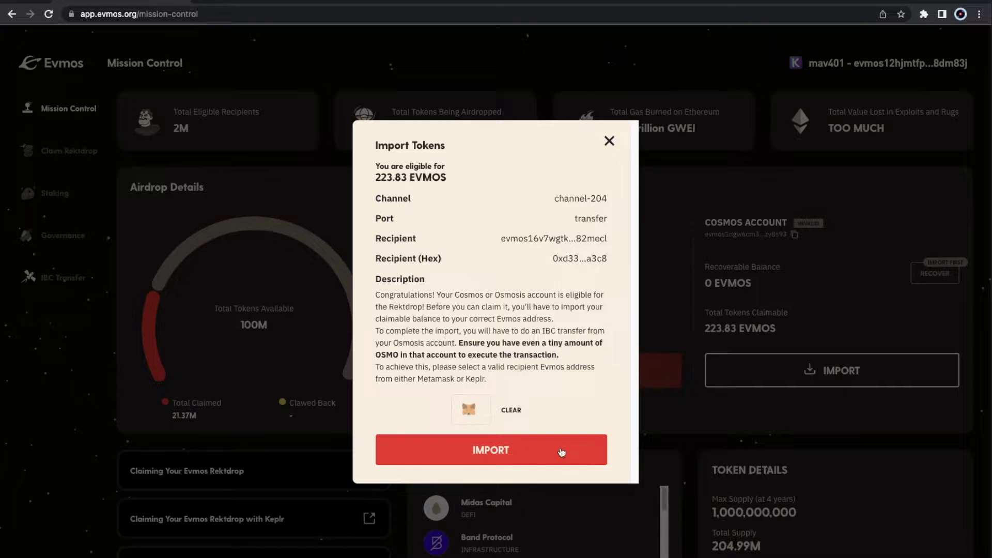
pyautogui.click(562, 452)
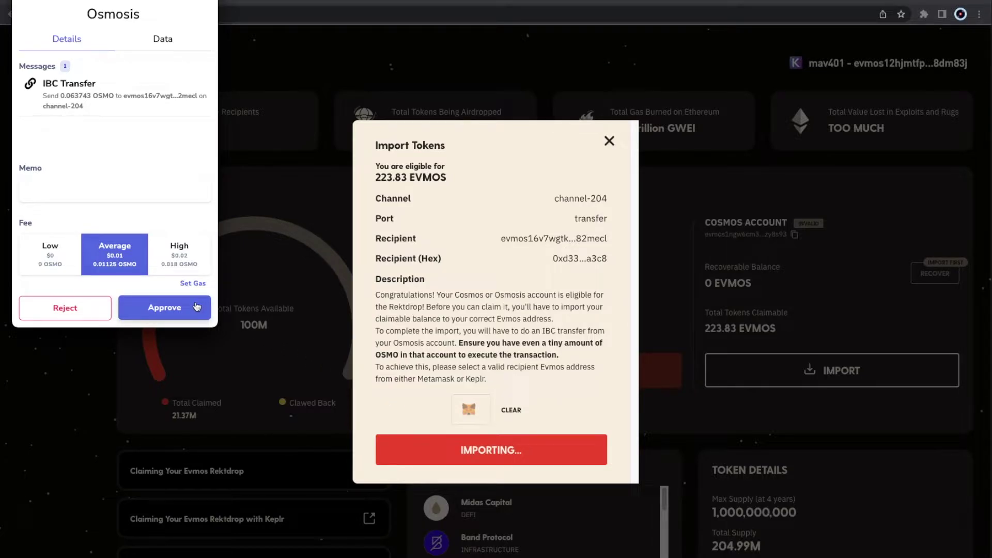
pyautogui.click(196, 306)
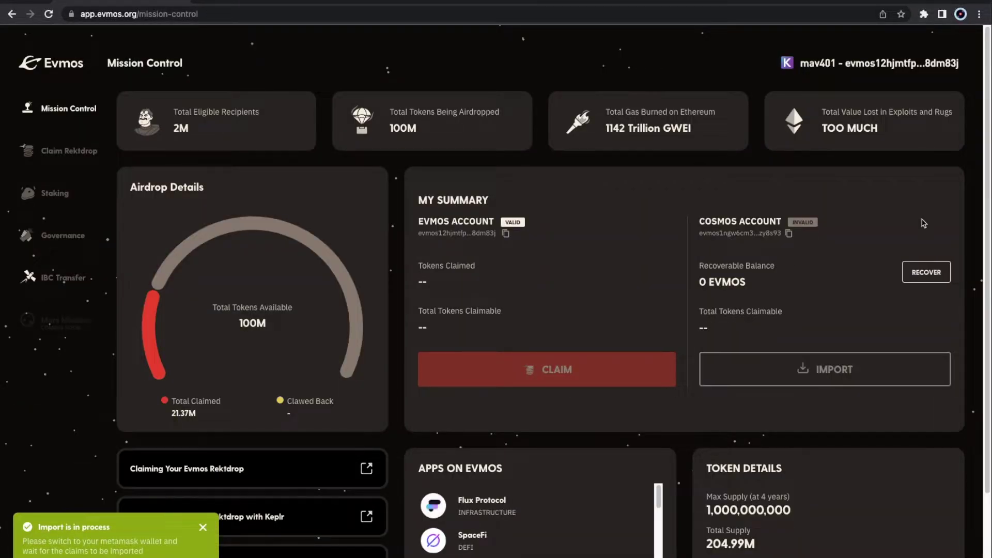
# Disconnect the Keplr wallet, connect MetaMask instead, and check the Evmos account's claimed and claimable tokens
pyautogui.click(931, 69)
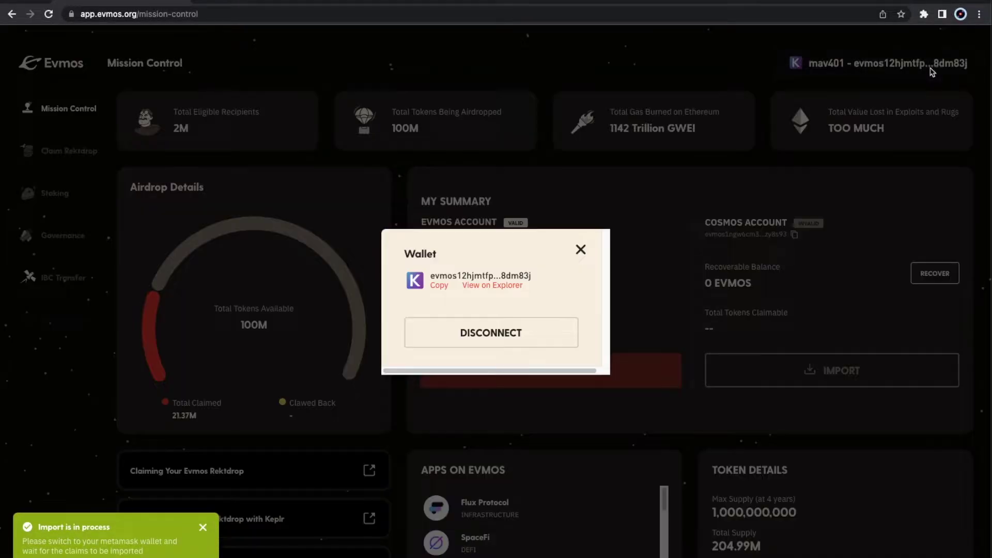
pyautogui.click(544, 337)
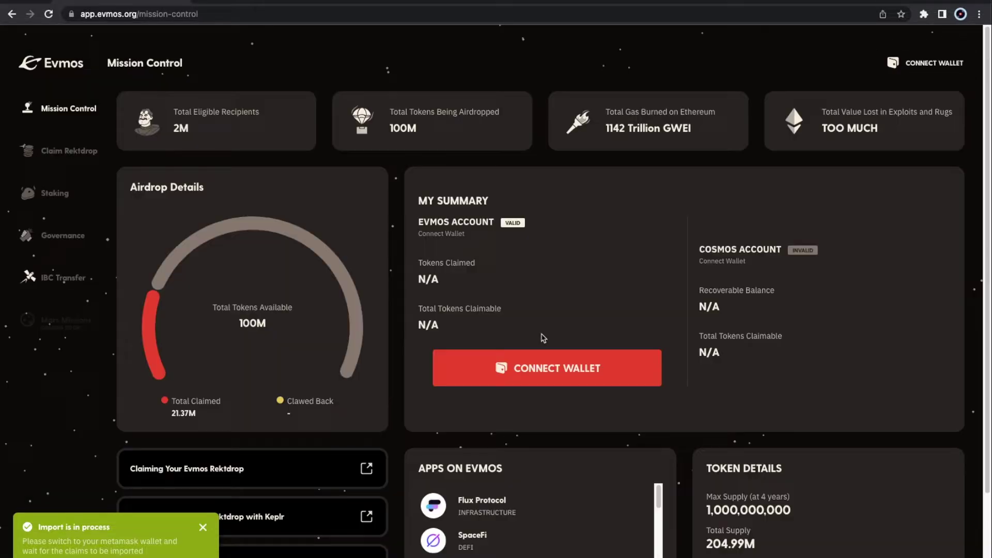
pyautogui.click(908, 78)
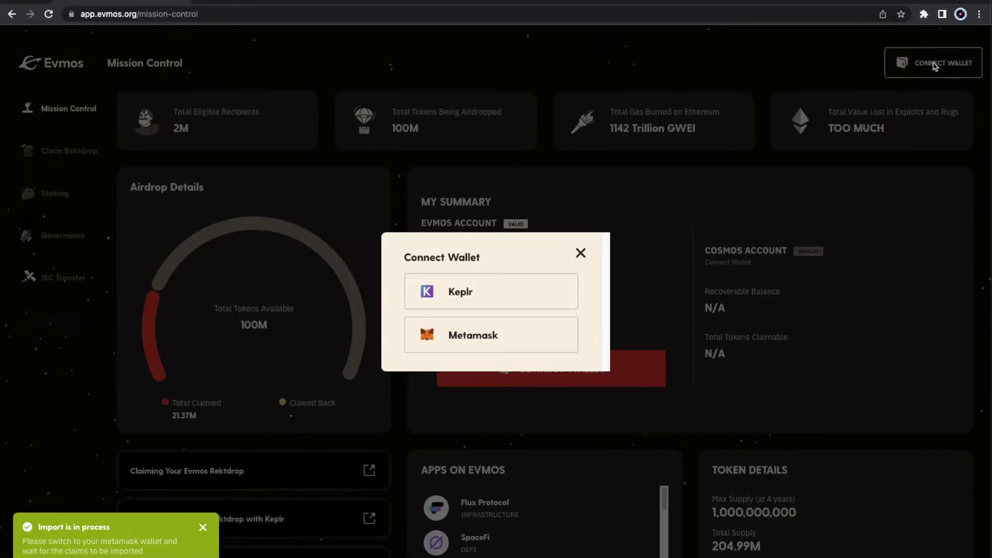
pyautogui.click(533, 342)
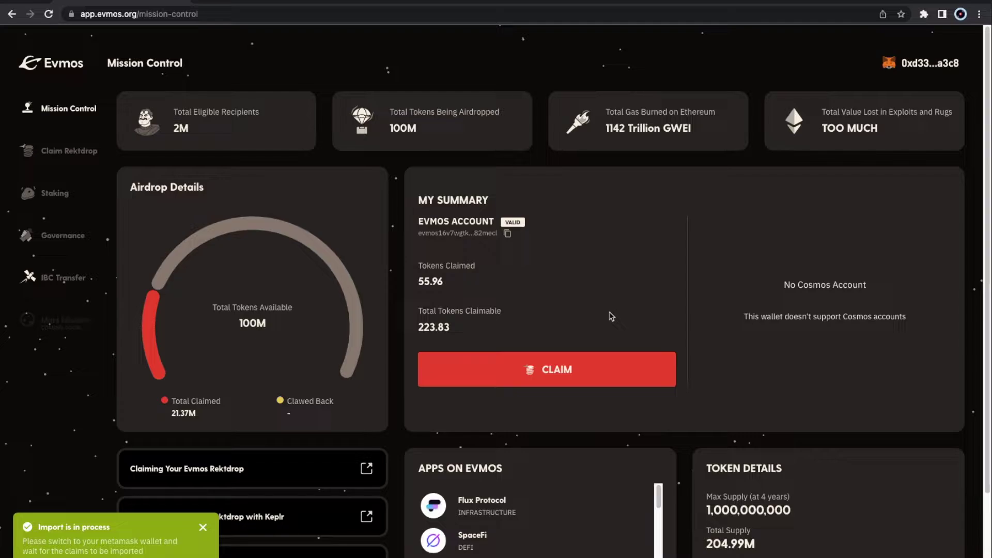
pyautogui.moveTo(471, 328); pyautogui.dragTo(416, 201)
pyautogui.click(572, 326)
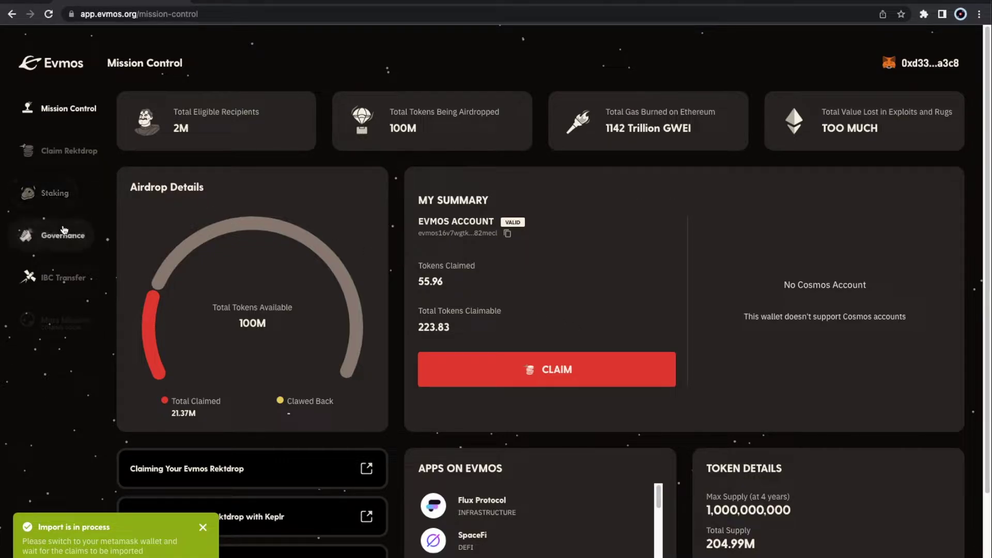
# Start the governance vote task from Claim Rektdrop and open proposal #23, the Flux Protocol grant still in voting
pyautogui.click(67, 162)
pyautogui.click(55, 192)
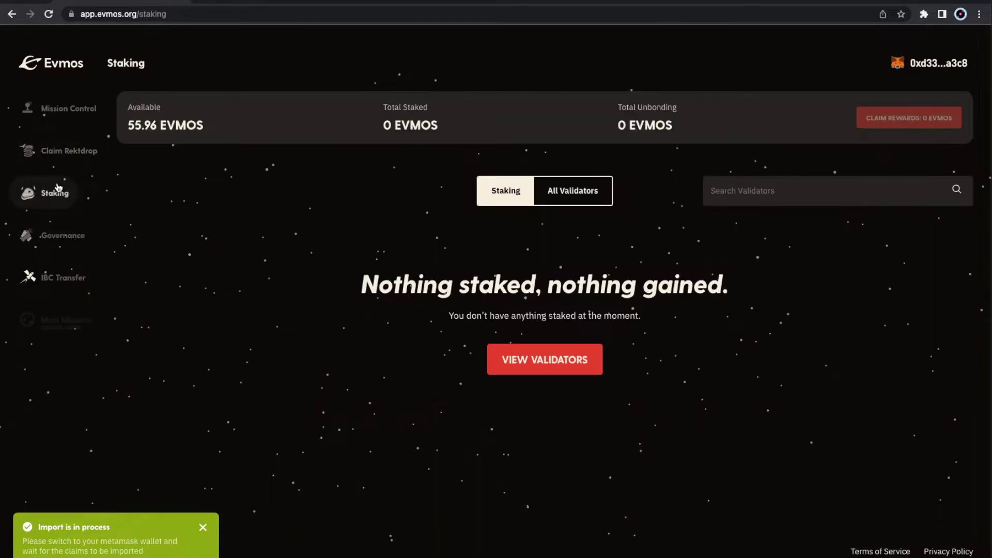
pyautogui.click(62, 164)
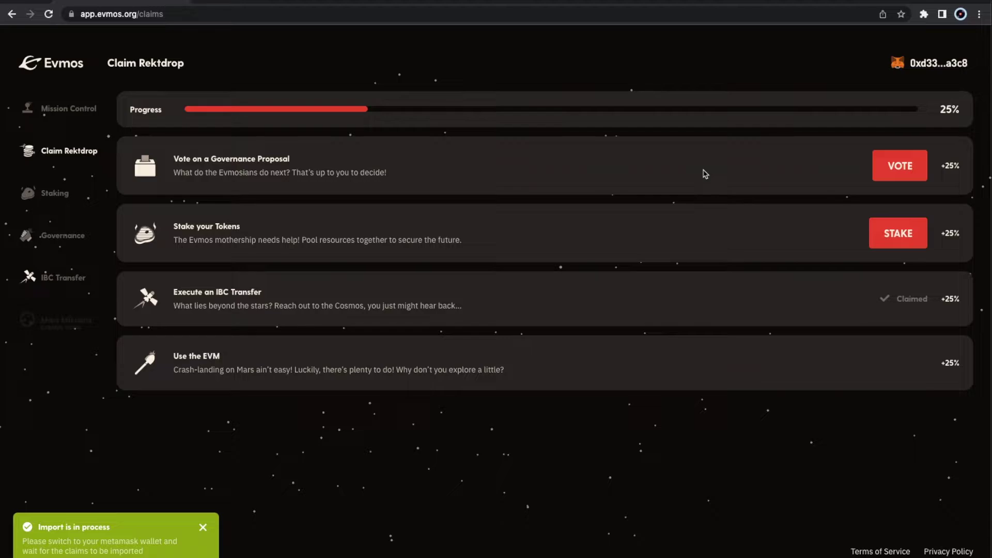
pyautogui.click(905, 166)
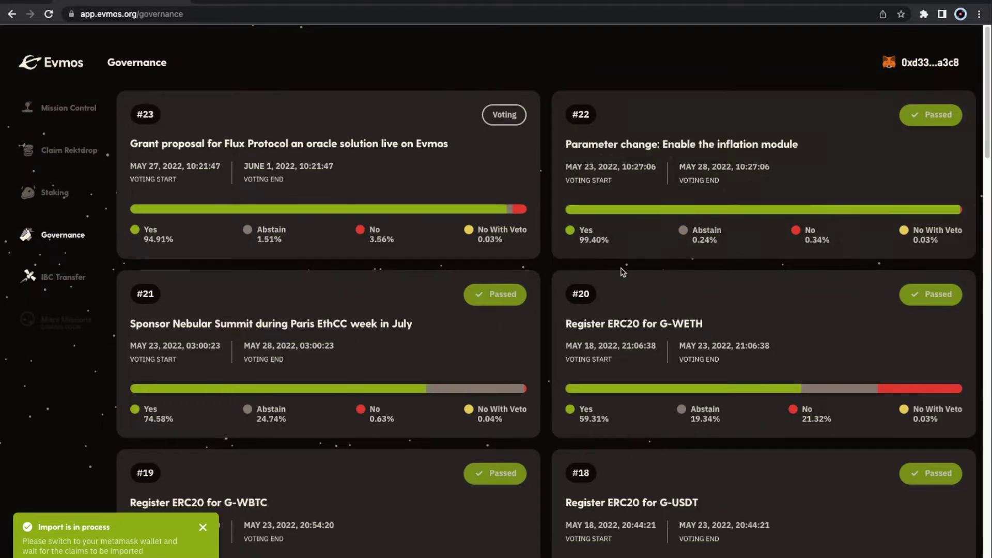
pyautogui.scroll(-4, 623, 273)
pyautogui.scroll(-3, 622, 273)
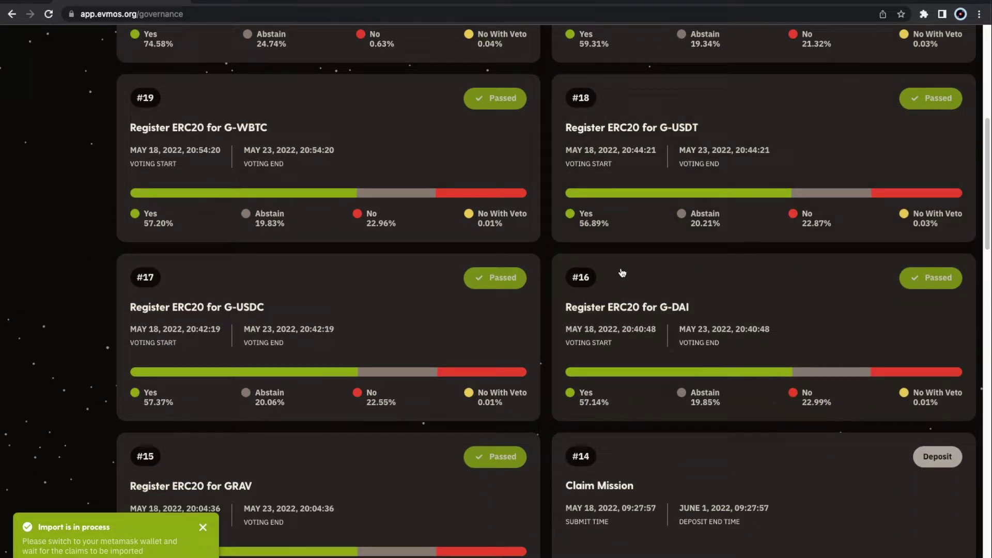
pyautogui.scroll(7, 623, 273)
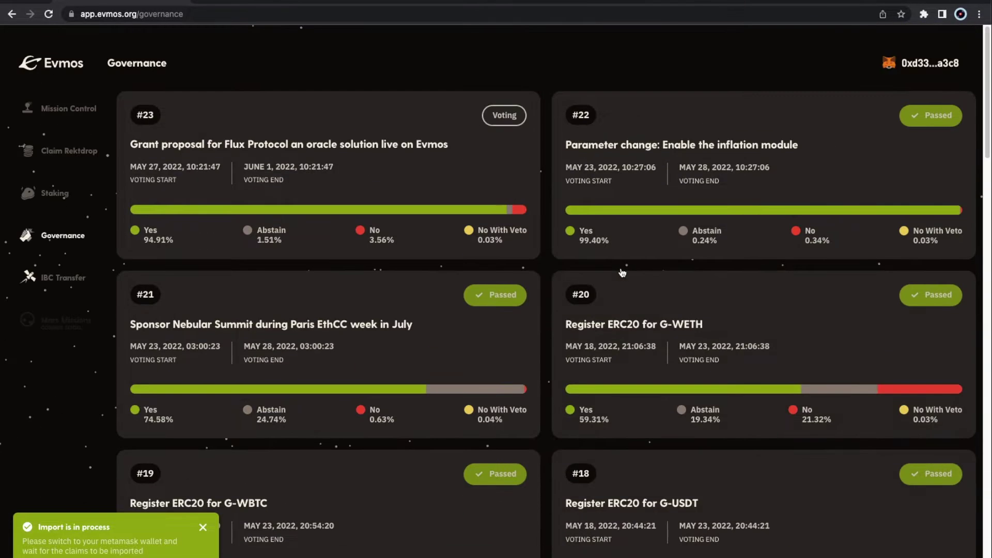
pyautogui.click(511, 122)
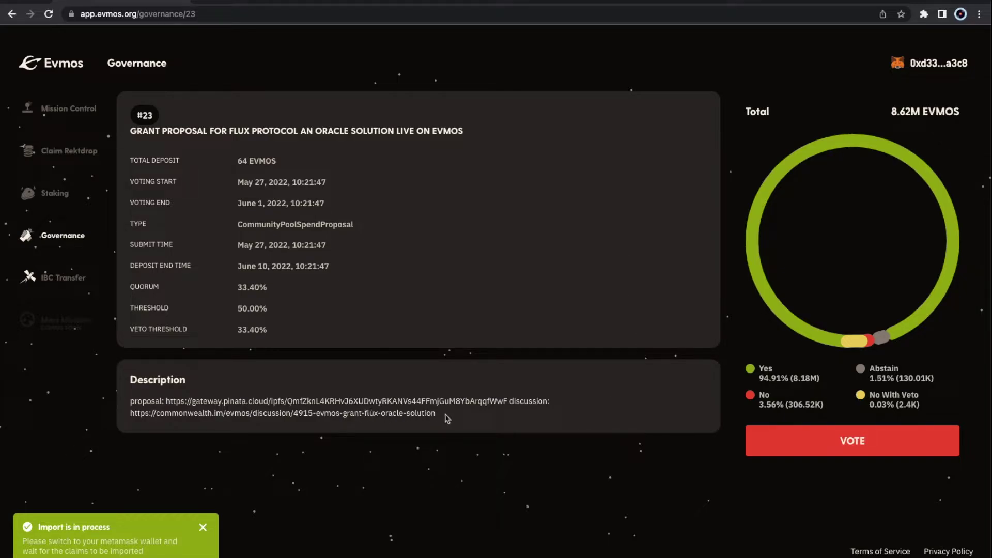
# Review the description of proposal #23, cast a Yes vote and sign the request in MetaMask
pyautogui.moveTo(449, 416); pyautogui.dragTo(124, 387)
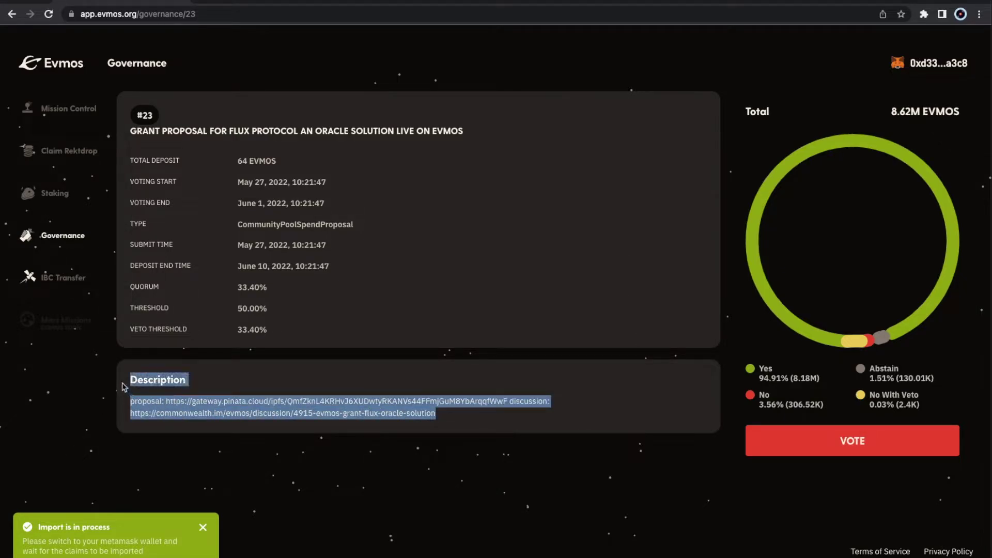
pyautogui.click(227, 382)
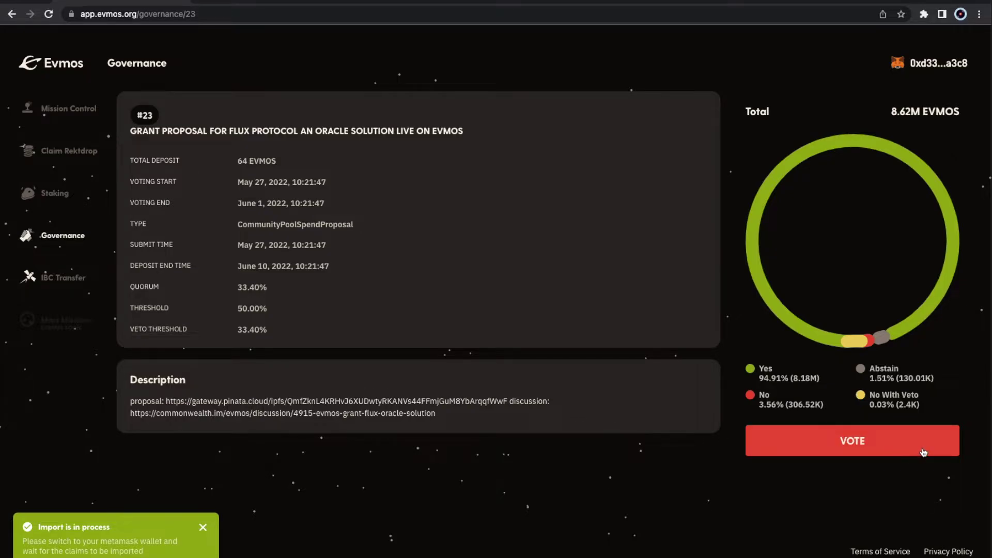
pyautogui.click(872, 455)
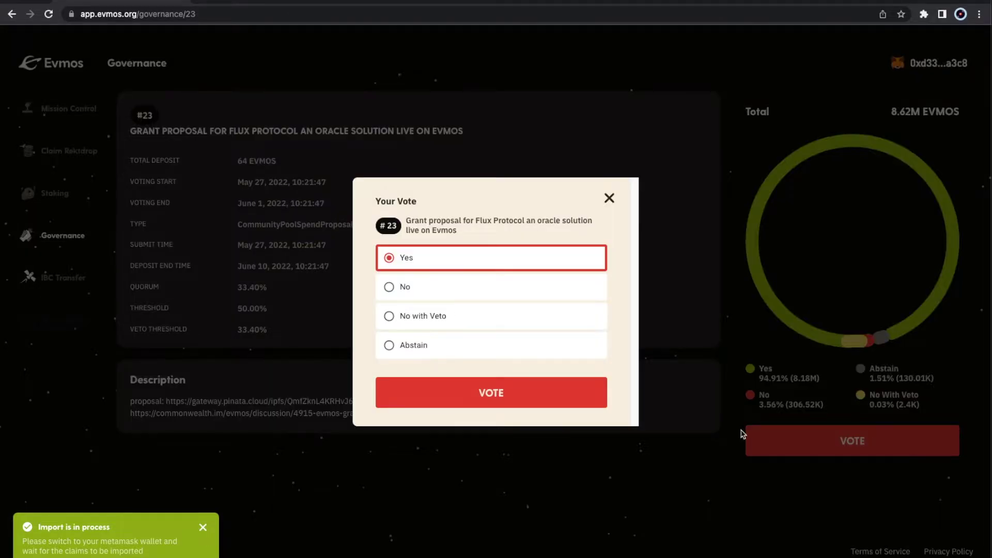
pyautogui.click(524, 394)
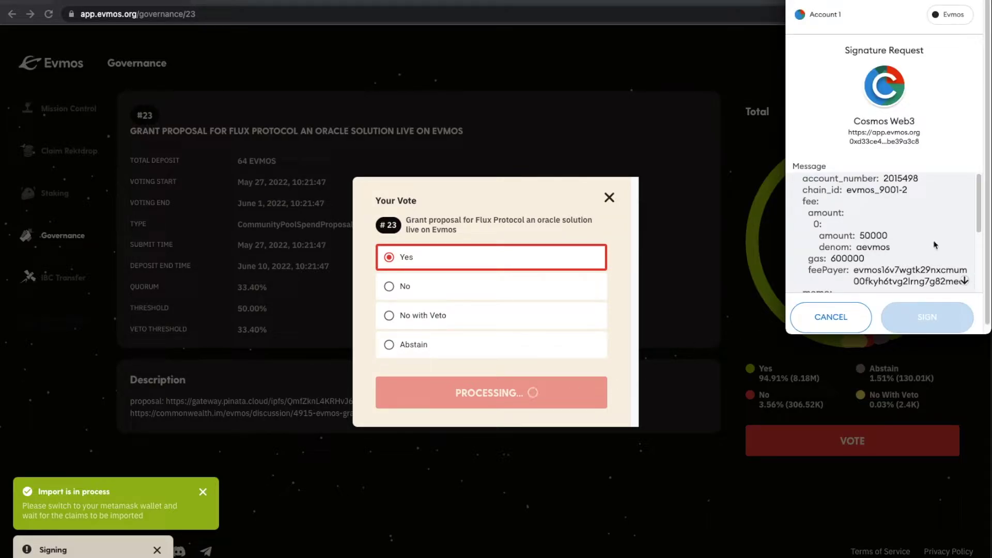
pyautogui.scroll(-3, 936, 245)
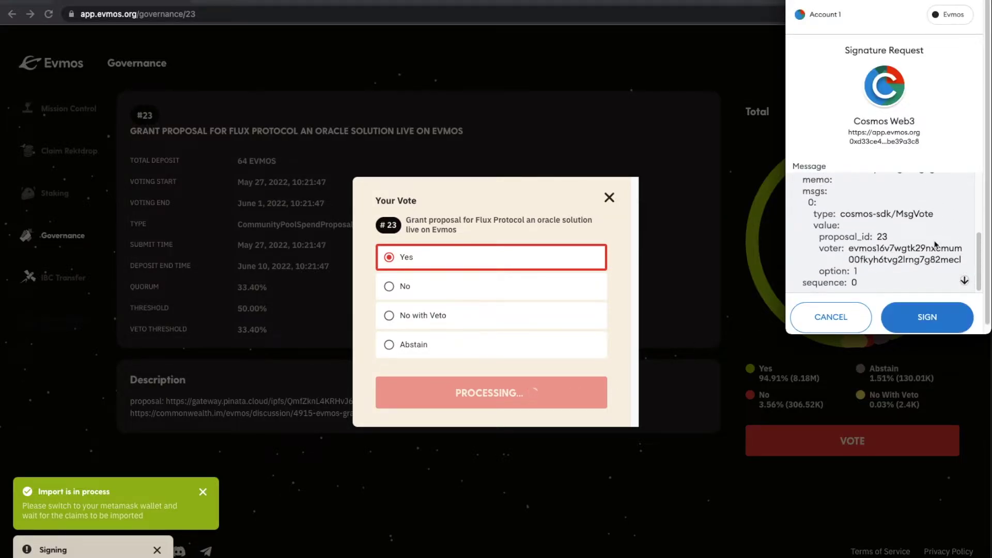
pyautogui.click(949, 324)
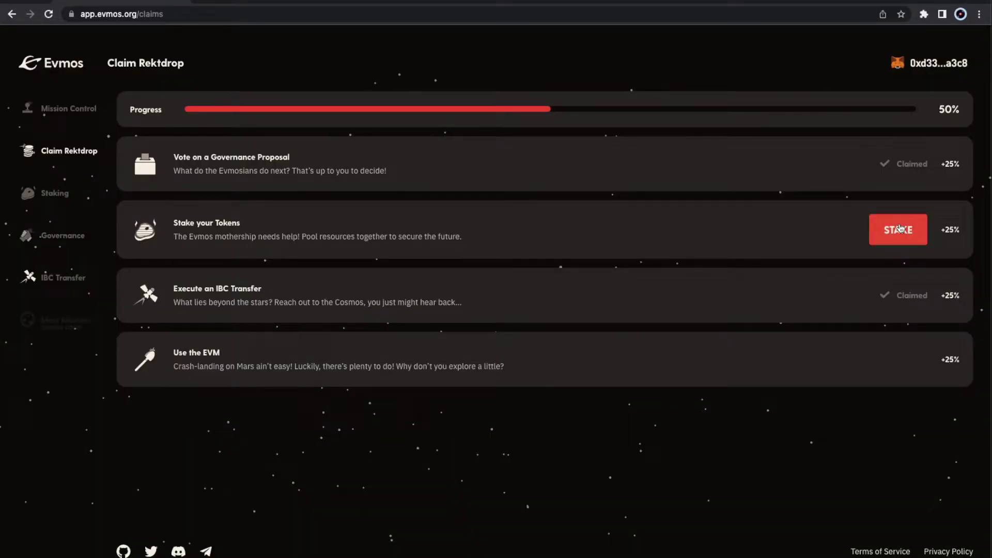
# Start the staking task, search all validators for "stakin" and open the management dialog of the Stakin validator
pyautogui.click(900, 229)
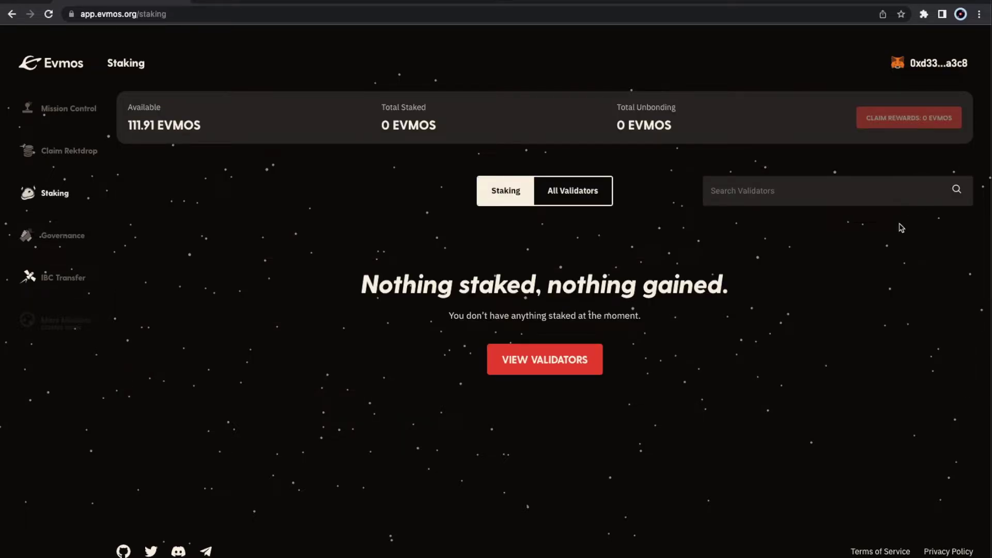
pyautogui.click(604, 200)
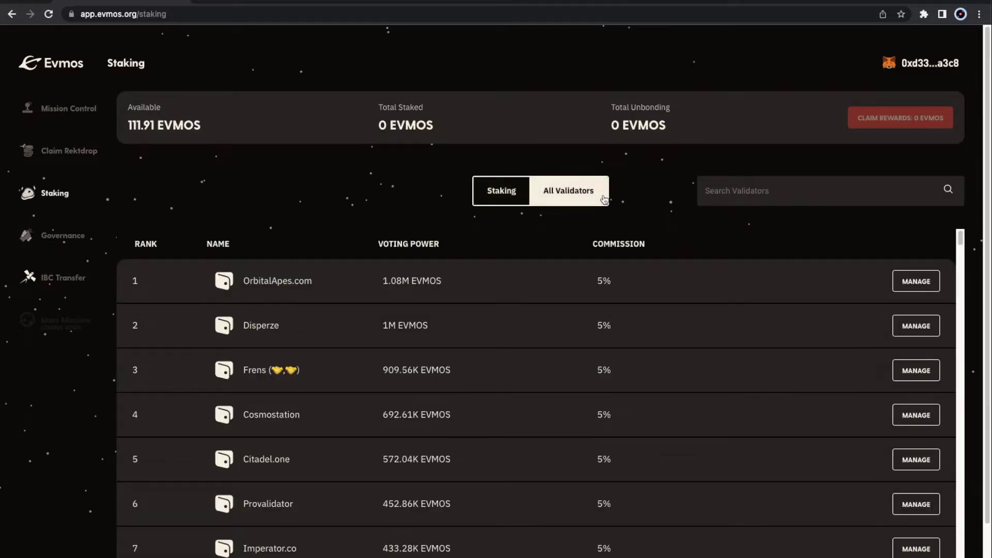
pyautogui.click(734, 191)
pyautogui.write('stakin')
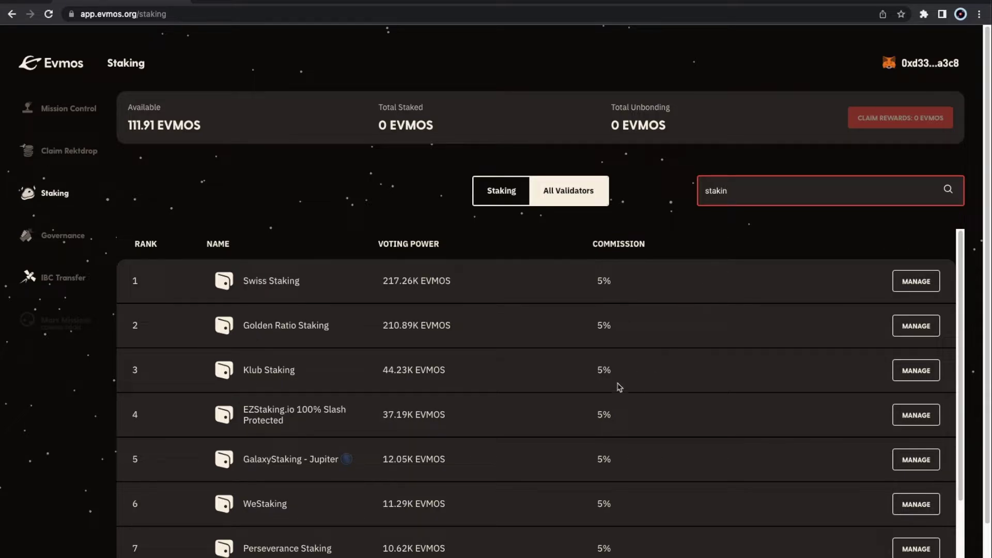
pyautogui.scroll(-2, 498, 492)
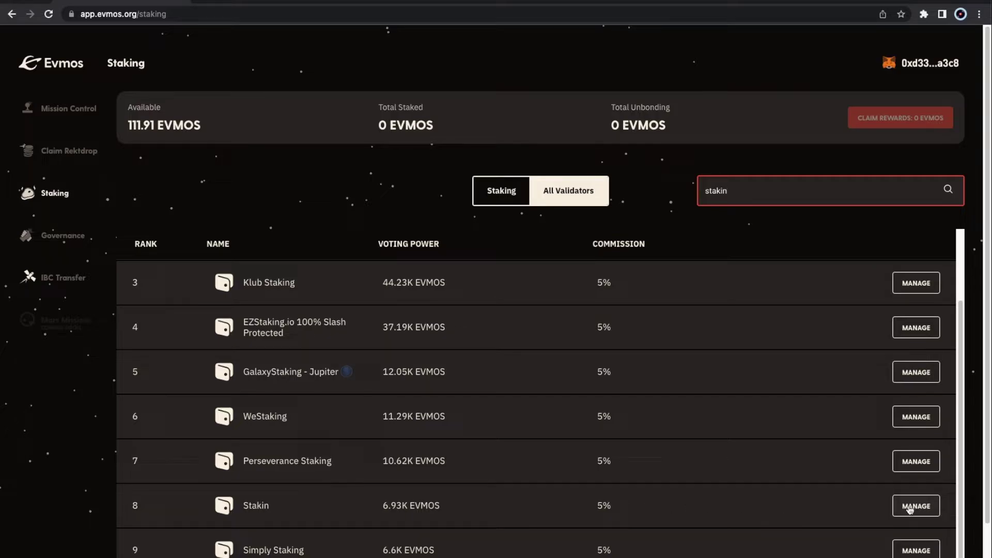
pyautogui.click(920, 507)
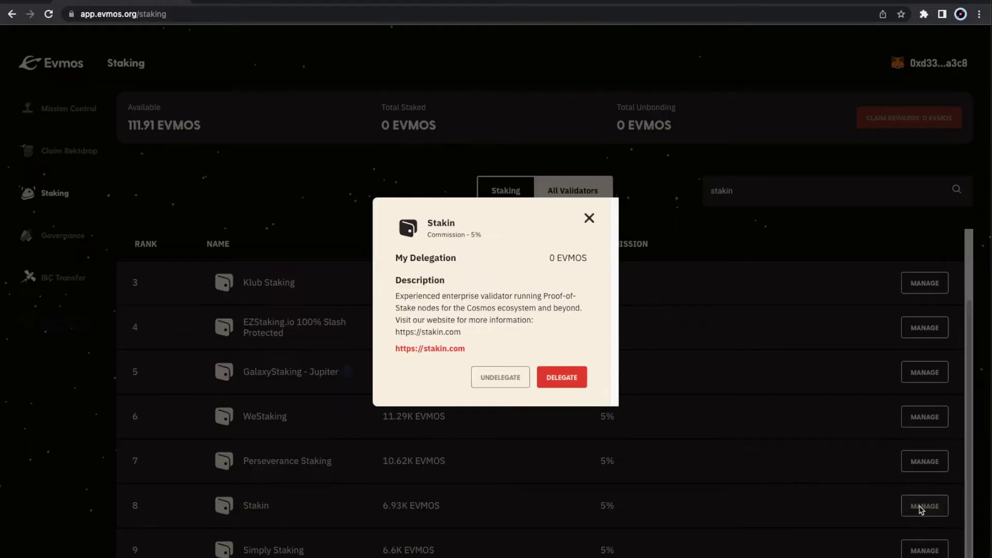
# Delegate the maximum amount of 111.90440786086796 EVMOS to Stakin and sign the request in MetaMask
pyautogui.click(568, 383)
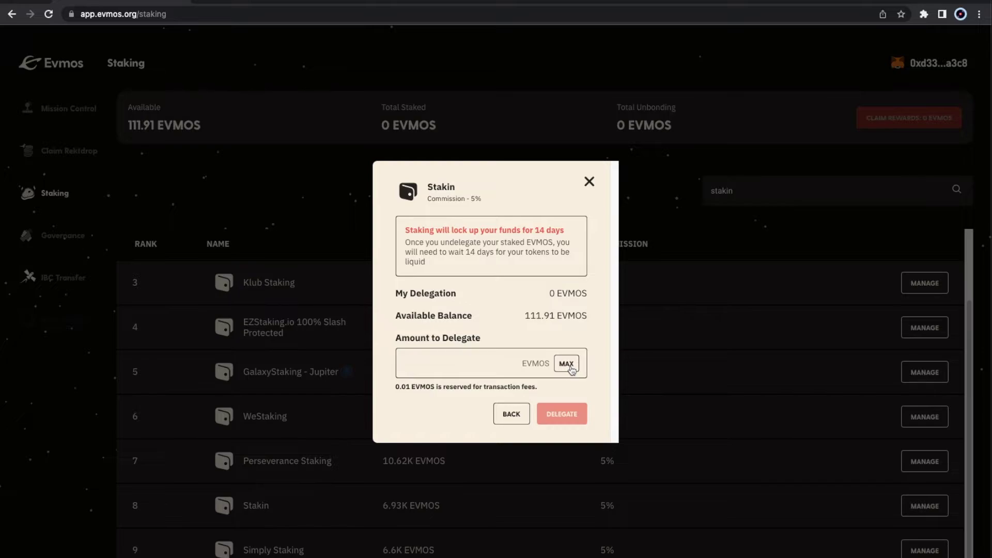
pyautogui.click(571, 367)
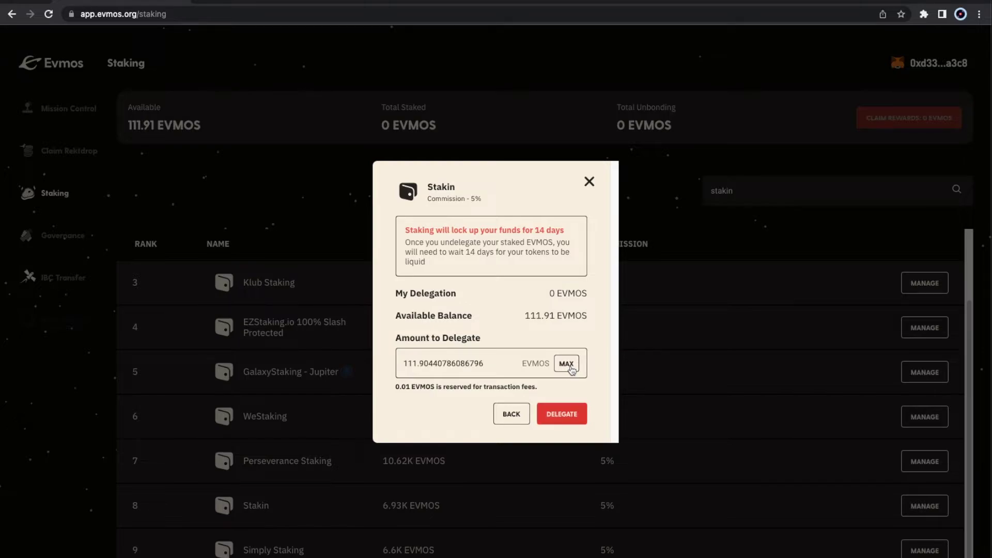
pyautogui.click(567, 415)
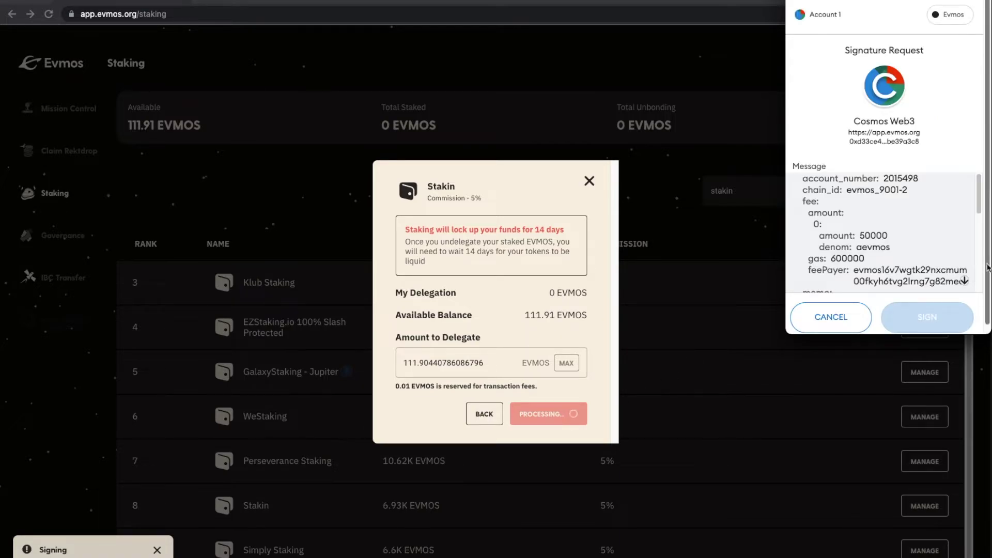
pyautogui.scroll(-5, 981, 261)
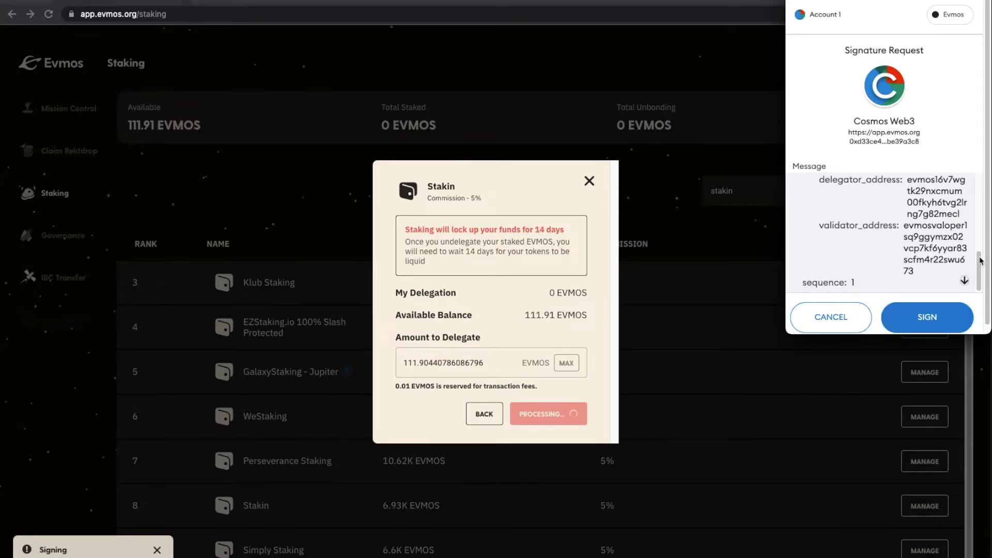
pyautogui.click(956, 319)
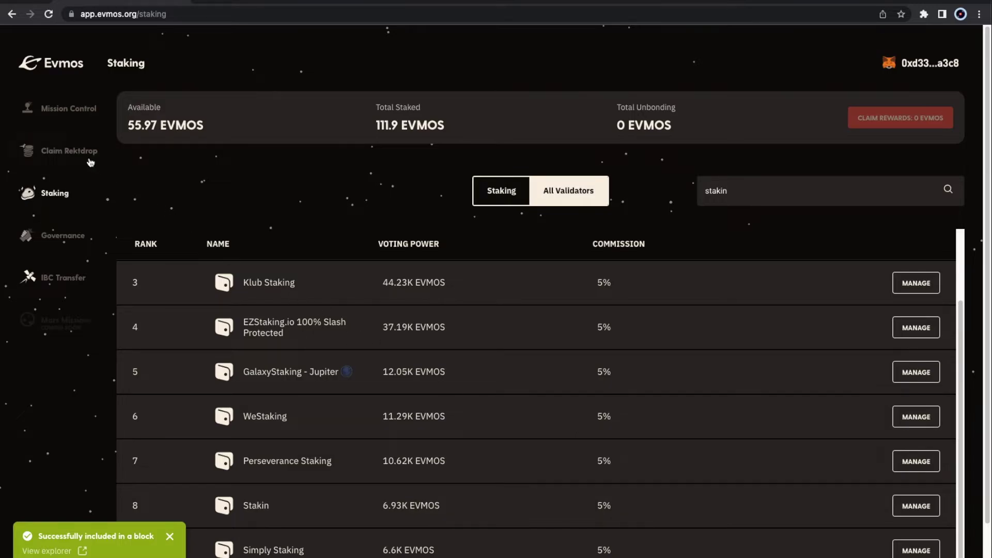
# Return to Claim Rektdrop and examine the remaining Use the EVM task
pyautogui.click(69, 151)
pyautogui.moveTo(551, 365); pyautogui.dragTo(174, 348)
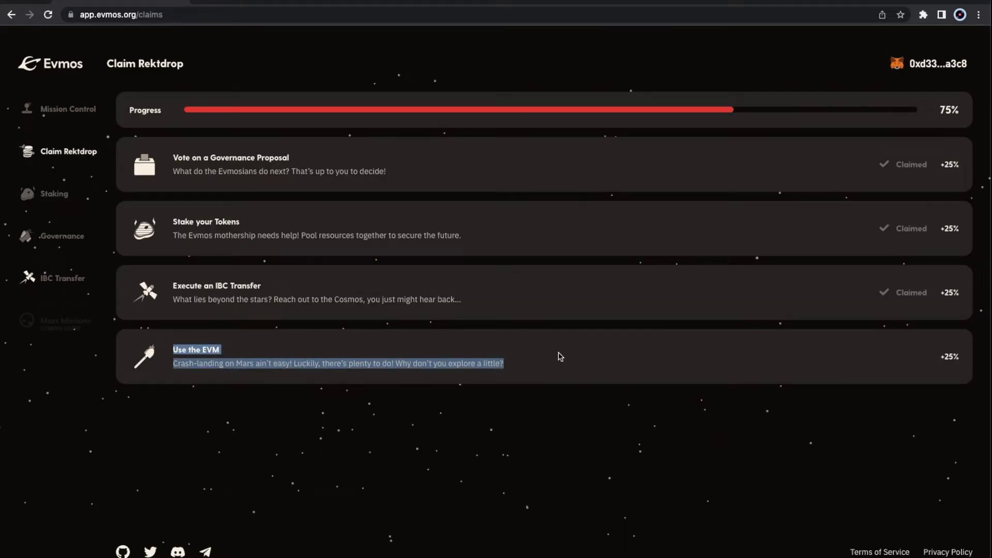
pyautogui.click(608, 359)
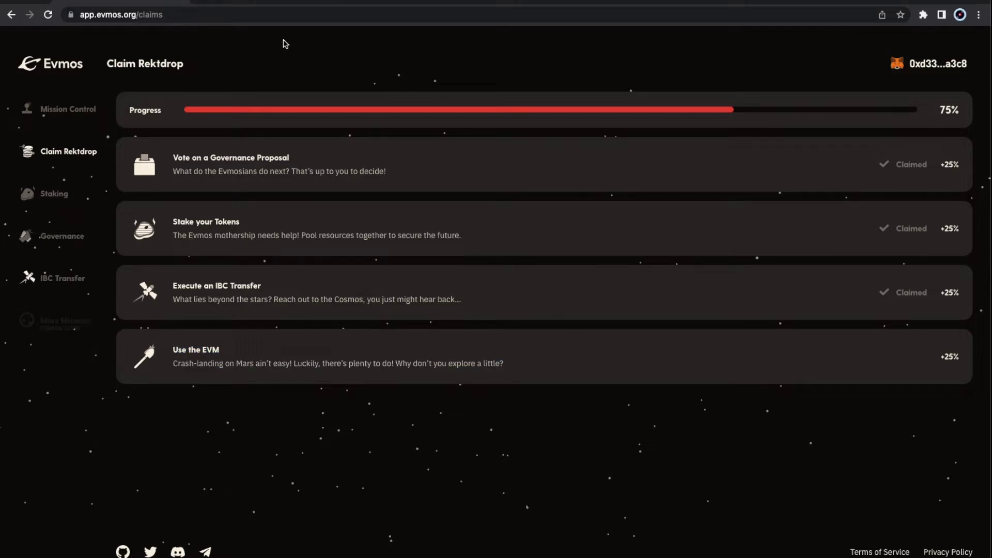
# Switch to the Diffusion swap page and connect MetaMask's Account 1 to it
pyautogui.click(246, 1)
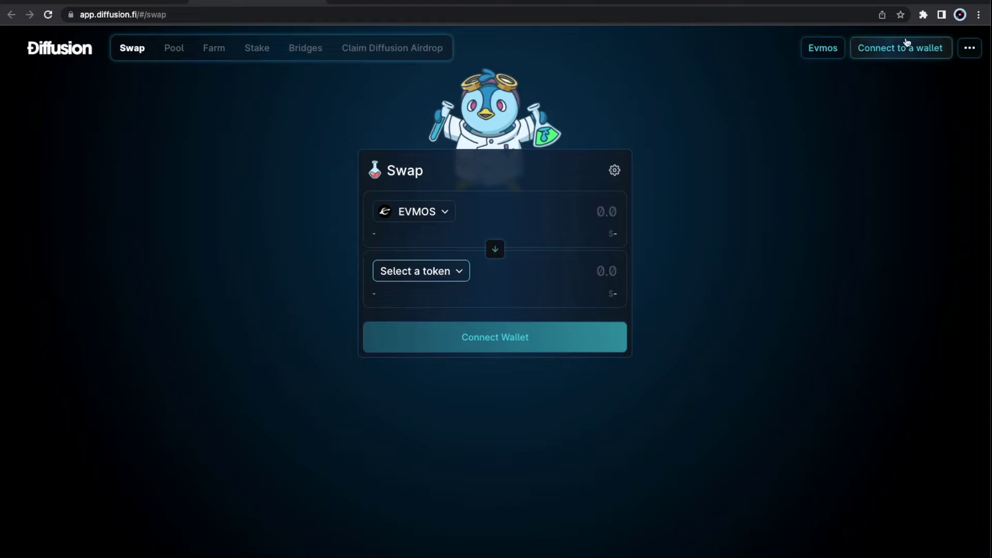
pyautogui.click(923, 15)
pyautogui.click(824, 101)
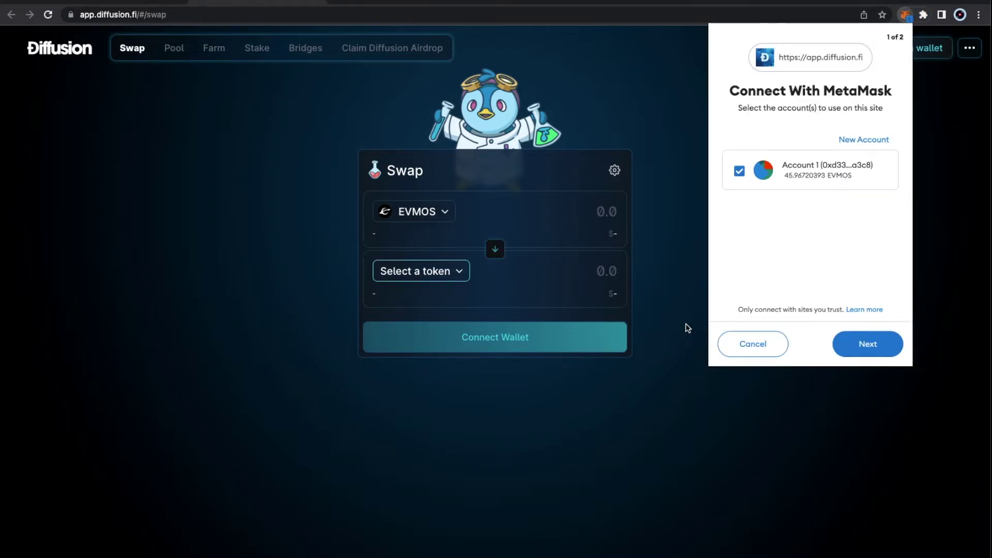
pyautogui.click(892, 350)
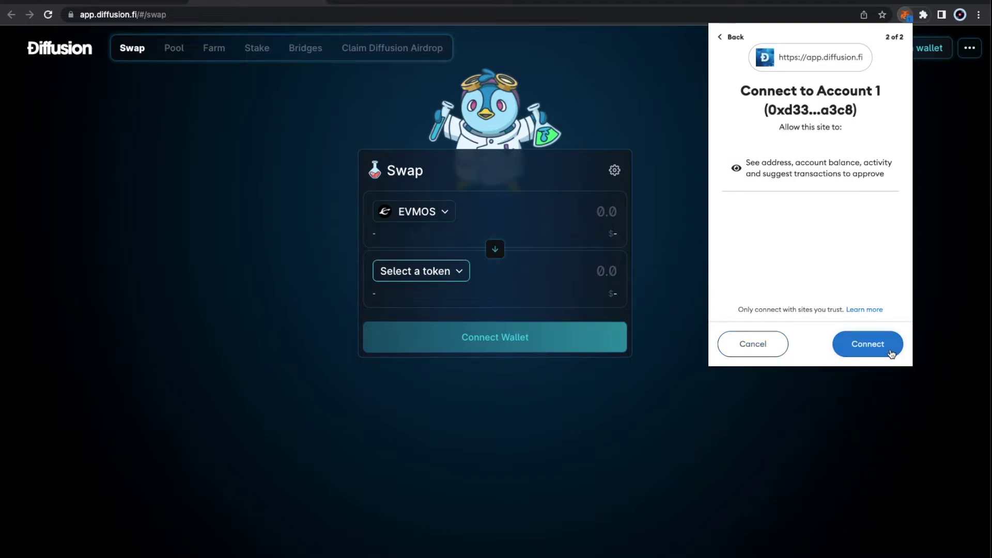
pyautogui.click(891, 353)
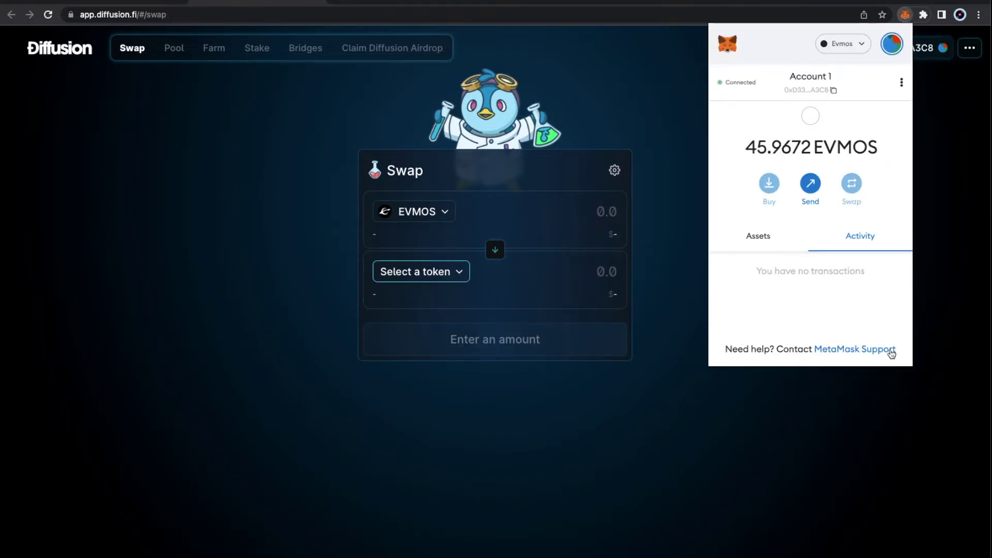
pyautogui.click(907, 387)
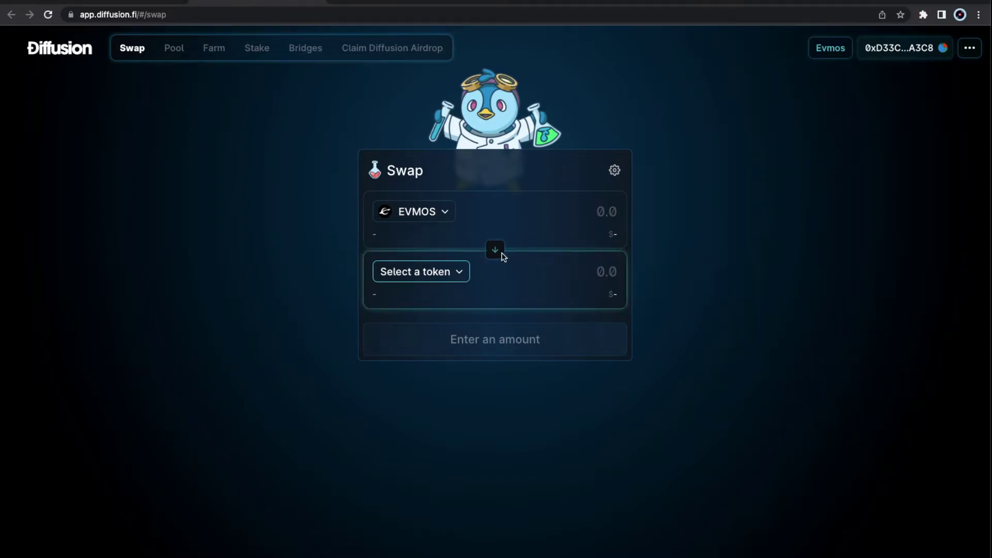
# Set up a swap of 0.1 EVMOS to USDC on Diffusion and confirm it
pyautogui.click(583, 212)
pyautogui.write('.1')
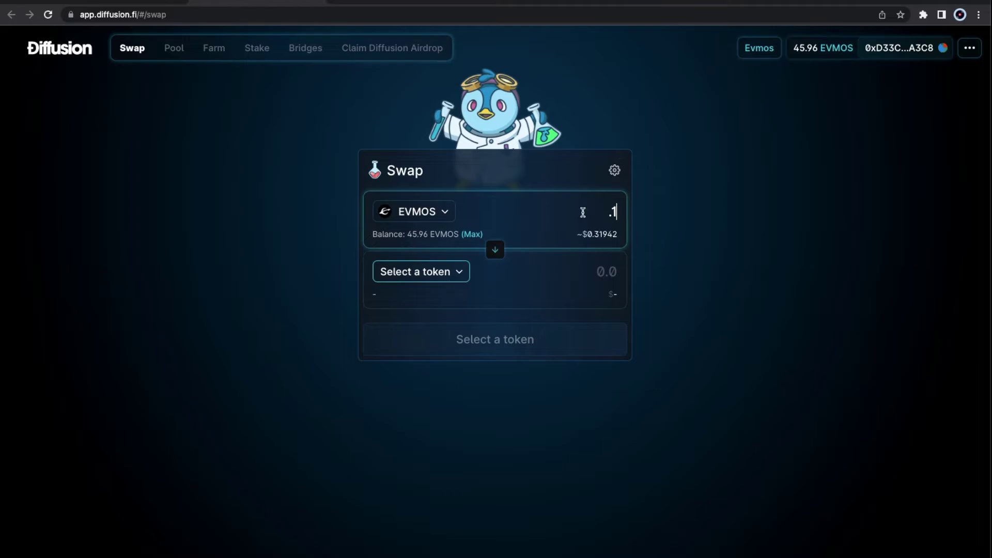
pyautogui.click(449, 274)
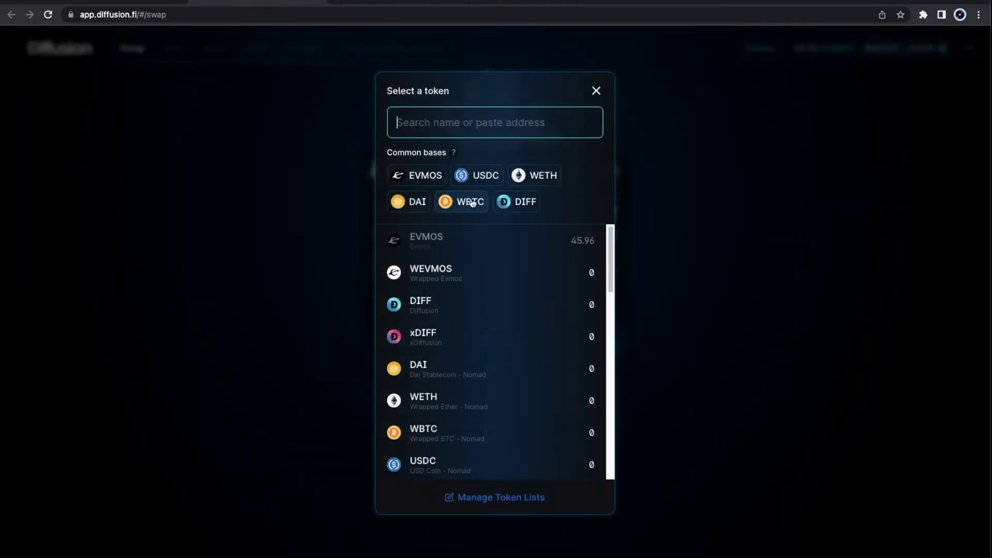
pyautogui.click(485, 176)
pyautogui.click(530, 357)
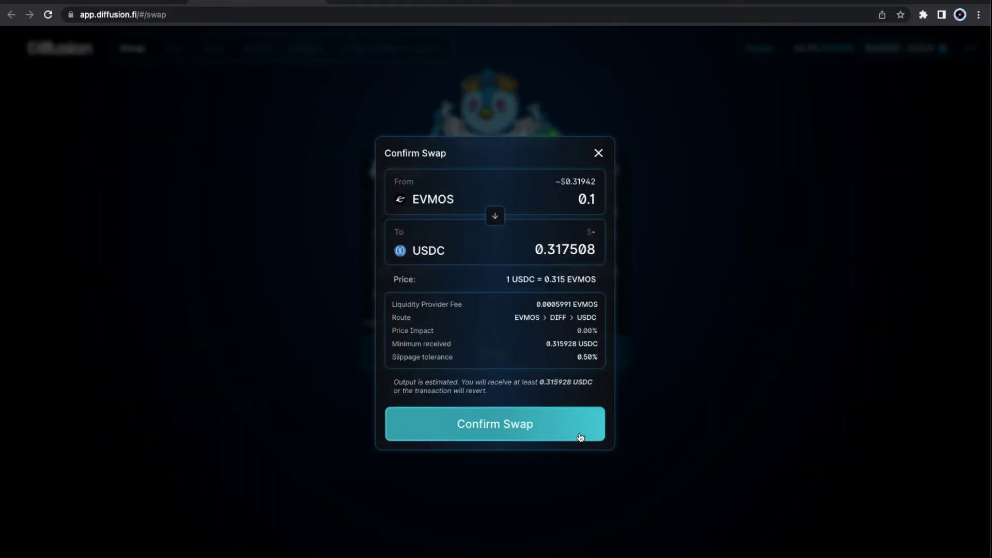
pyautogui.click(581, 437)
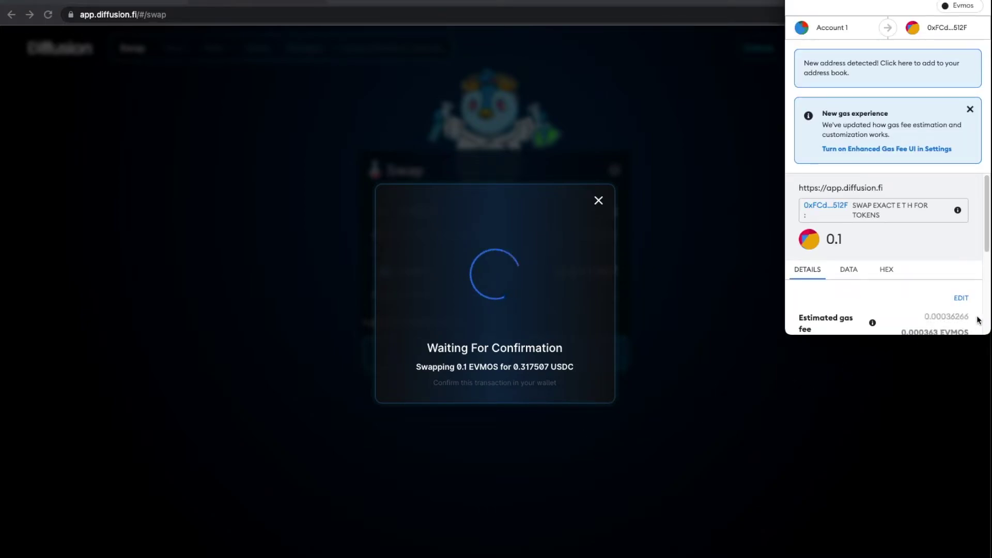
# Review the estimated gas fee and total of the swap in MetaMask and confirm the transaction
pyautogui.scroll(-5, 976, 292)
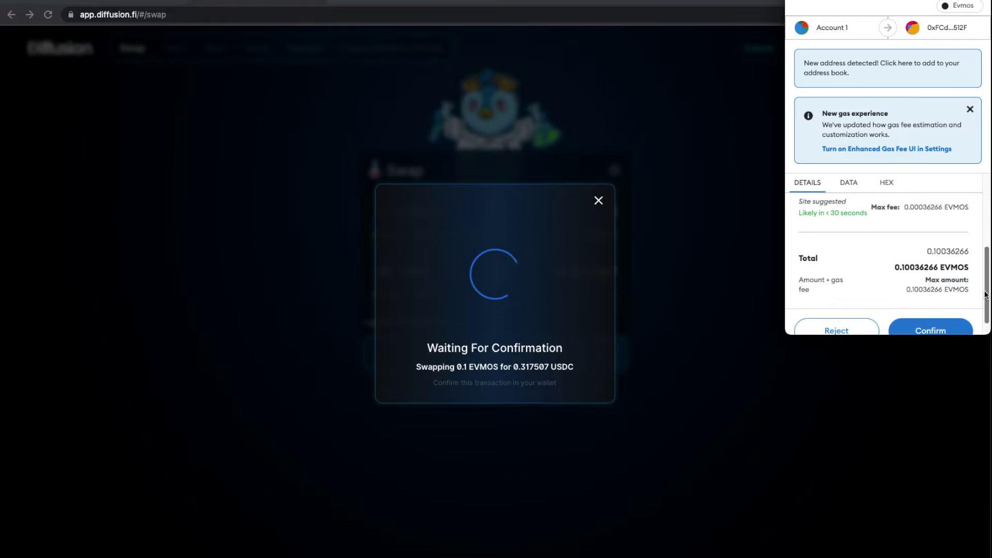
pyautogui.scroll(1, 988, 271)
pyautogui.moveTo(988, 269); pyautogui.dragTo(989, 264)
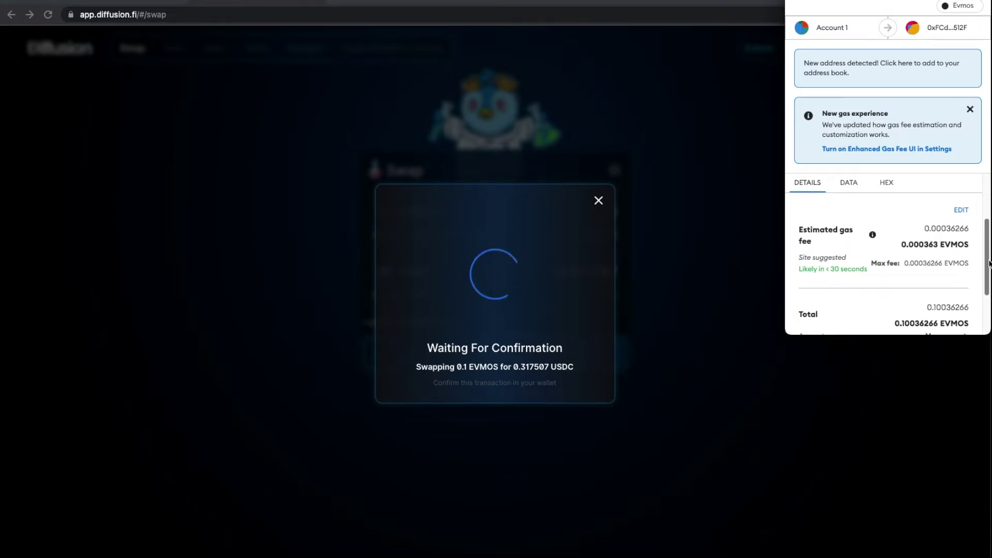
pyautogui.moveTo(989, 264); pyautogui.dragTo(981, 327)
pyautogui.click(933, 316)
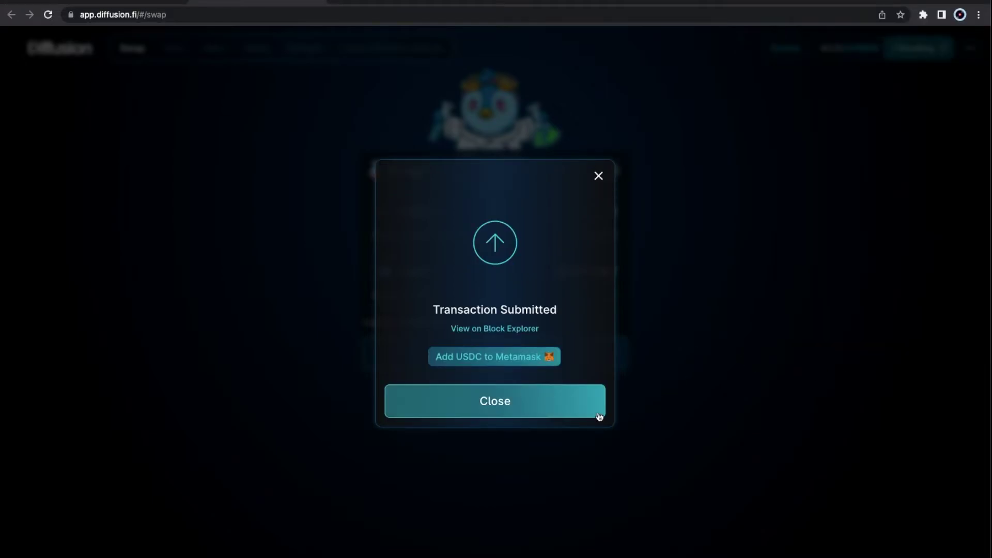
# Close the submission dialog, check the account's recent transactions and view the swap on the block explorer
pyautogui.click(556, 405)
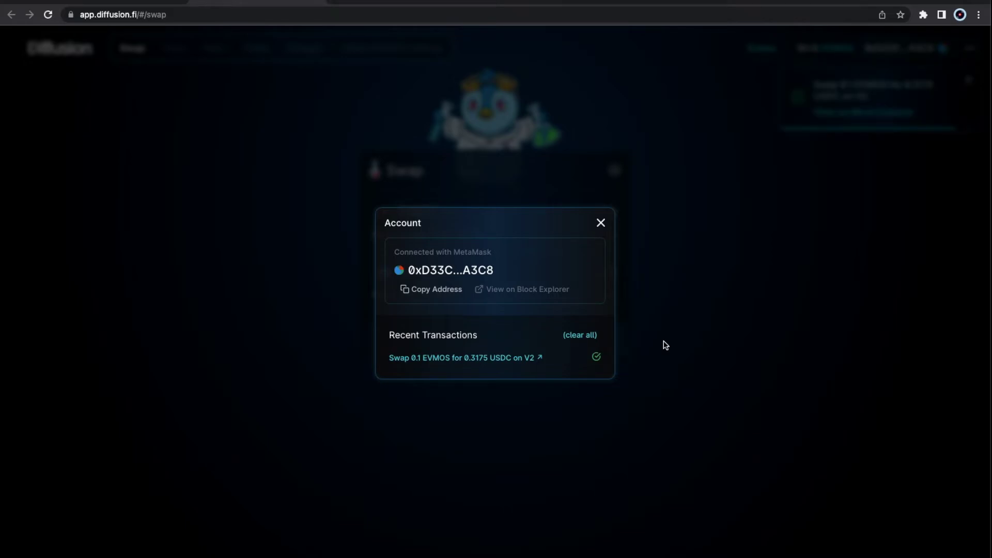
pyautogui.click(600, 223)
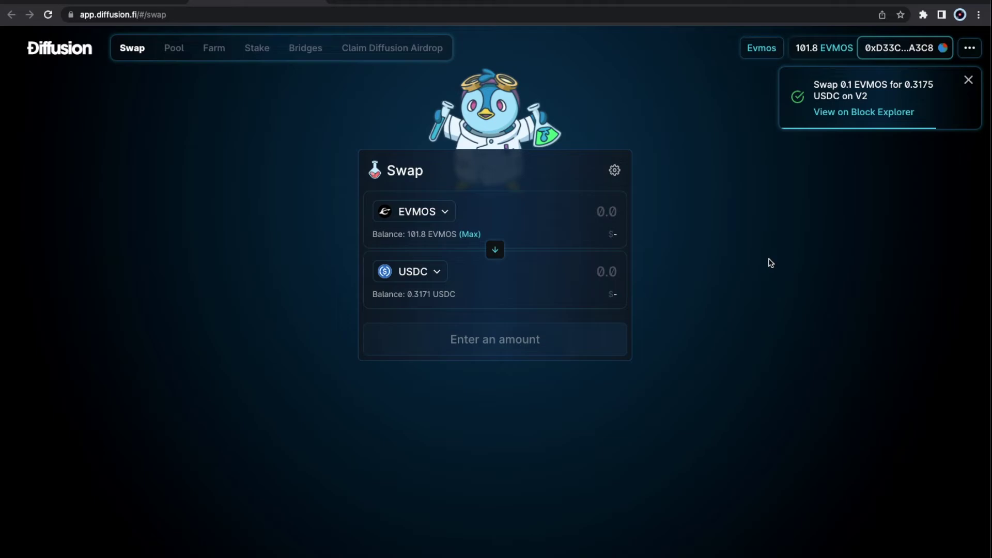
pyautogui.click(840, 116)
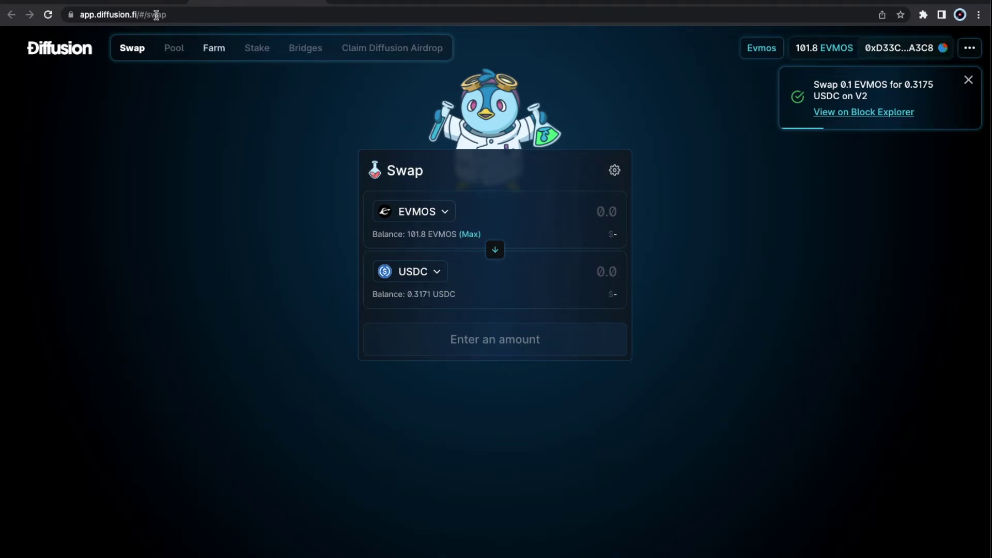
# Return to Claim Rektdrop to check the progress, and examine the claimed token amounts in Mission Control's My Summary
pyautogui.click(139, 1)
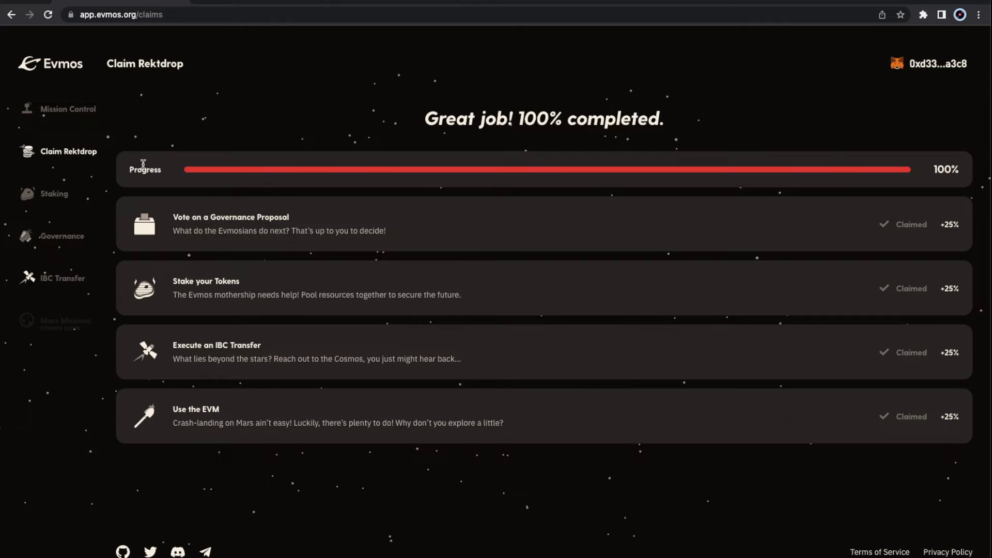
pyautogui.click(81, 117)
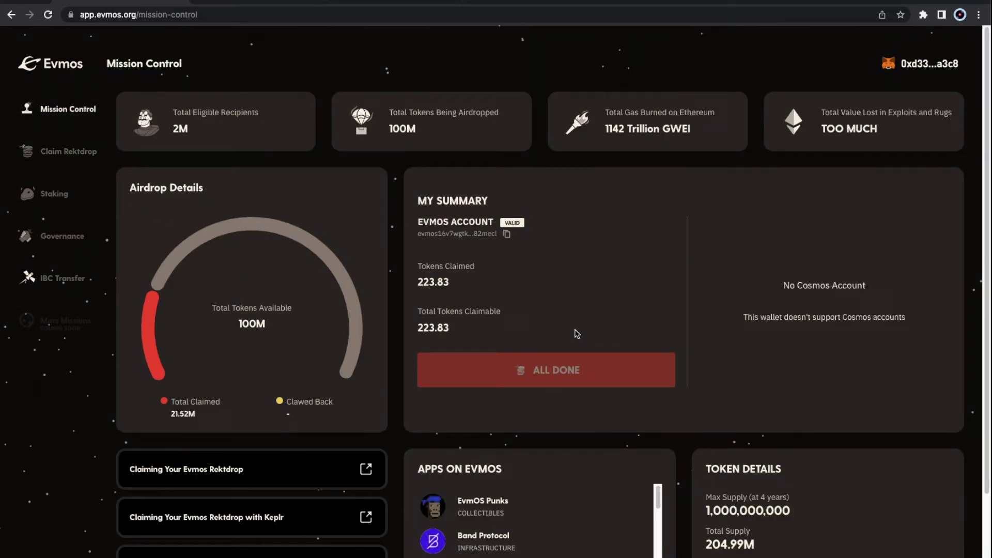
pyautogui.moveTo(481, 335); pyautogui.dragTo(416, 203)
pyautogui.click(557, 320)
# Switch to the Osmosis page, open the Keplr wallet on Evmos (Beta) and go to its staking page
pyautogui.hotkey('ctrl', 'Tab')
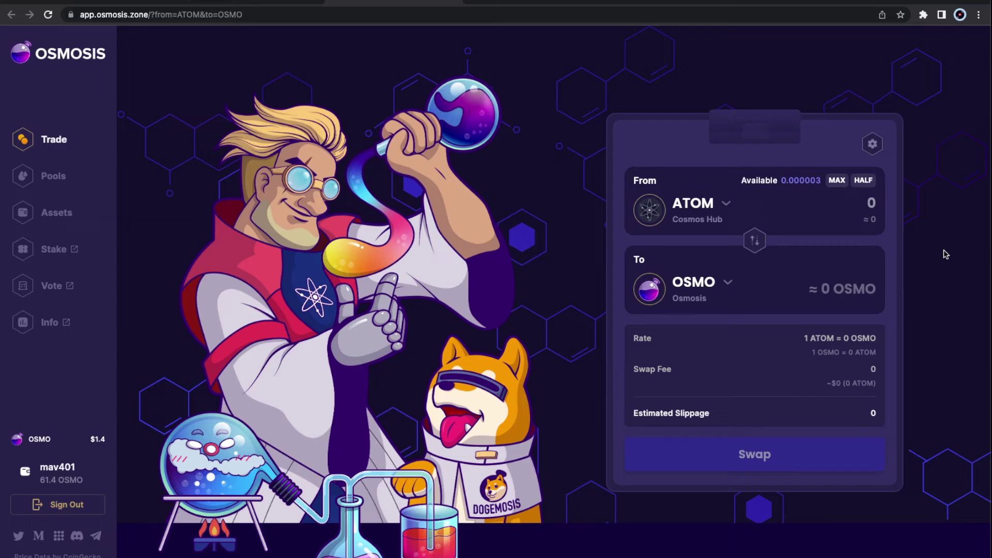
pyautogui.click(924, 15)
pyautogui.click(821, 96)
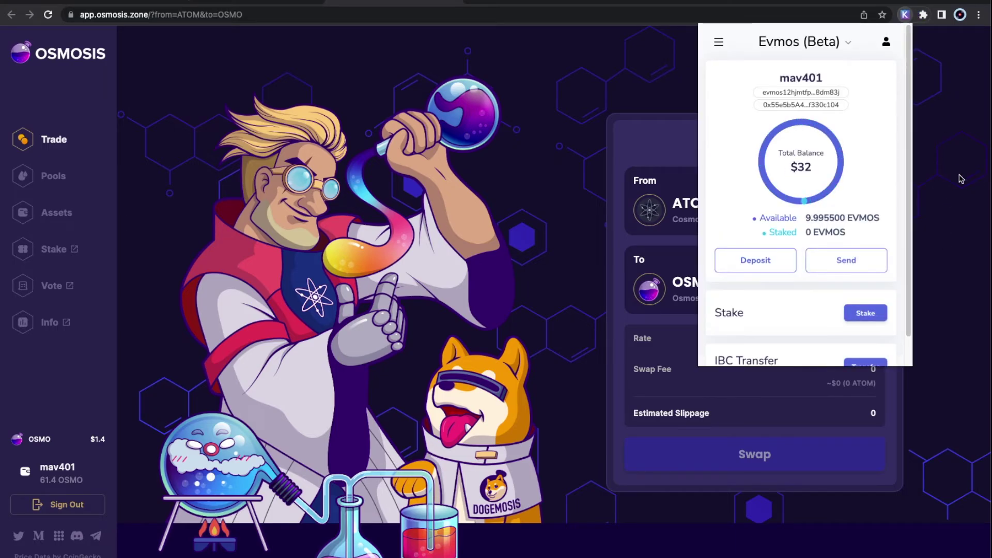
pyautogui.click(881, 316)
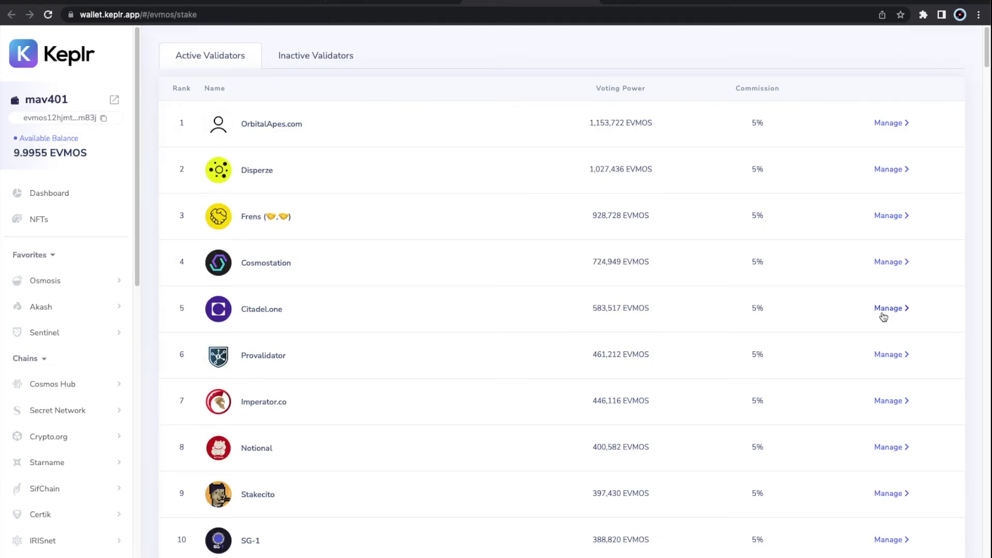
# Find Stakin among the active validators in Keplr and open its delegation form
pyautogui.moveTo(987, 42); pyautogui.dragTo(974, 434)
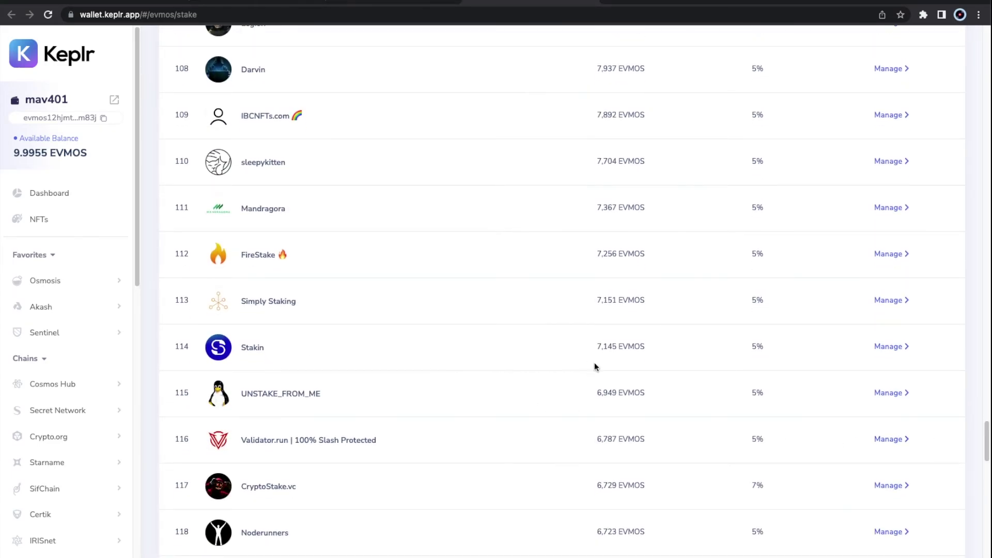
pyautogui.click(887, 347)
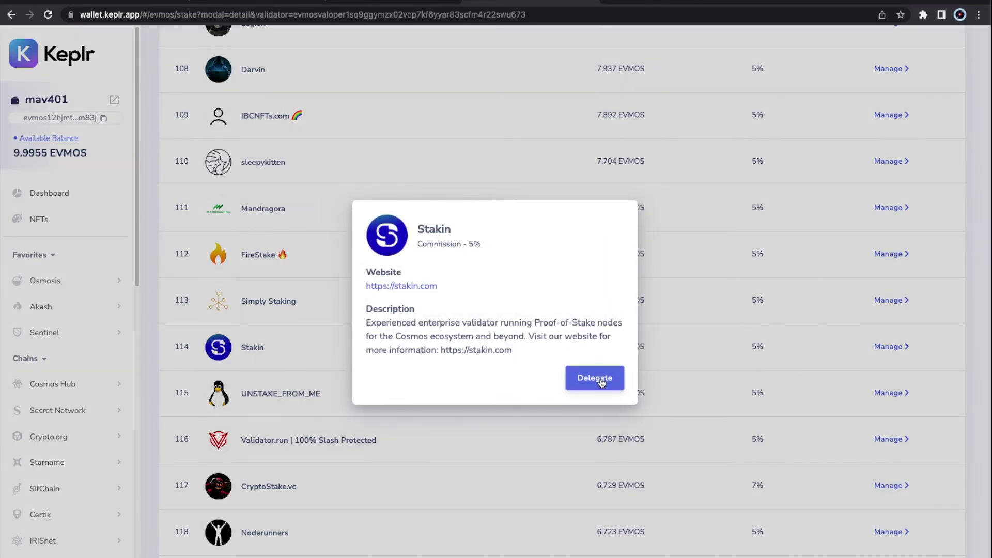
pyautogui.click(600, 378)
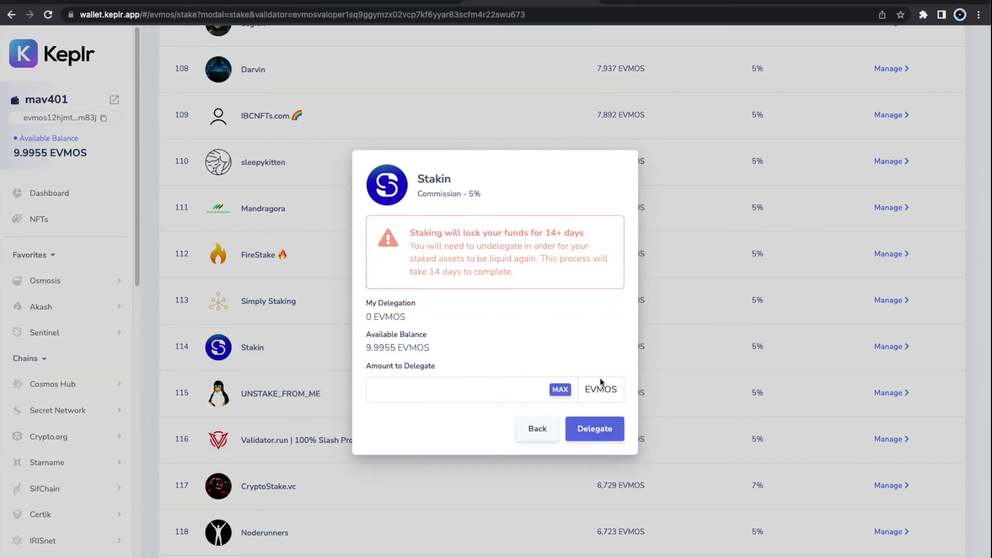
# Delegate the maximum available EVMOS to Stakin, approve the transaction in Keplr and check the total staked
pyautogui.click(564, 391)
pyautogui.click(618, 434)
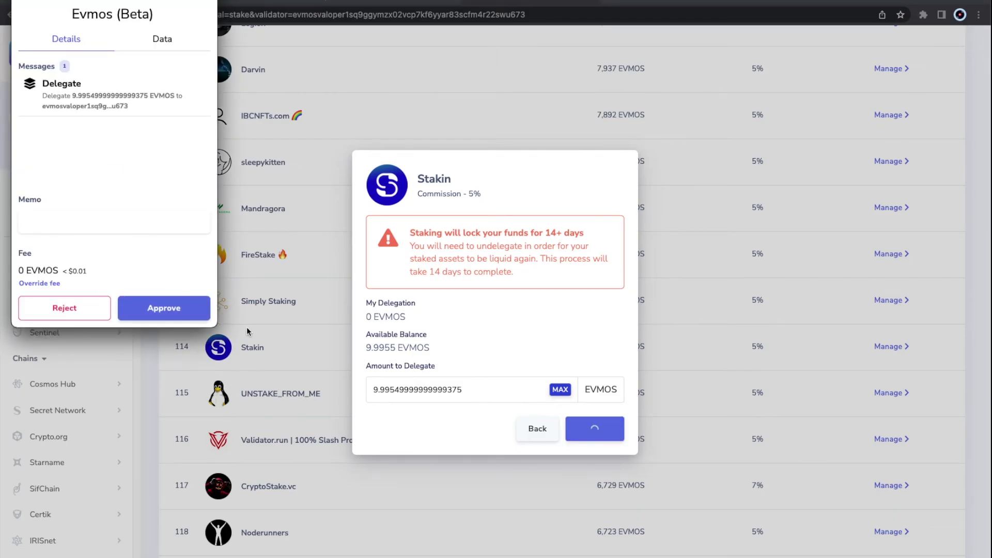
pyautogui.click(197, 313)
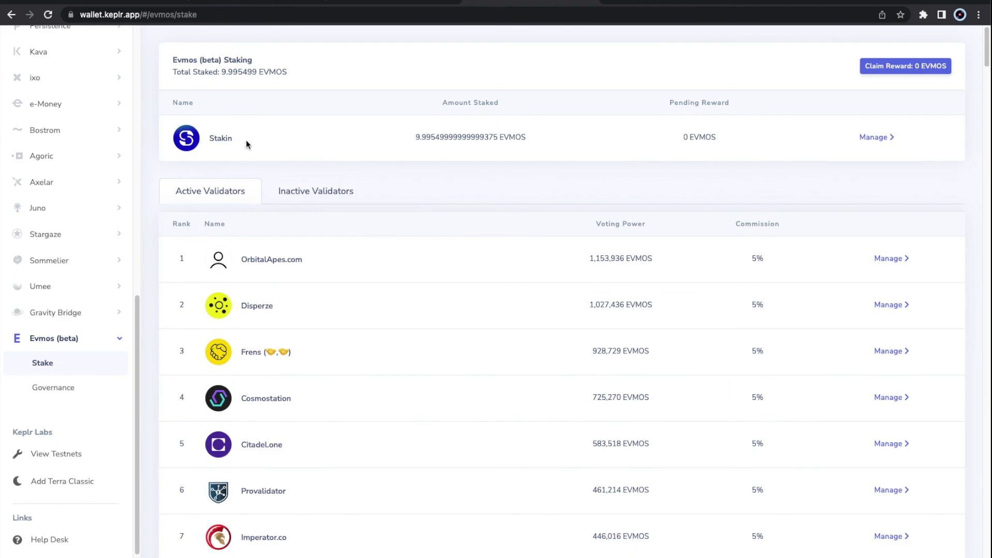
pyautogui.moveTo(297, 79); pyautogui.dragTo(170, 61)
pyautogui.click(305, 131)
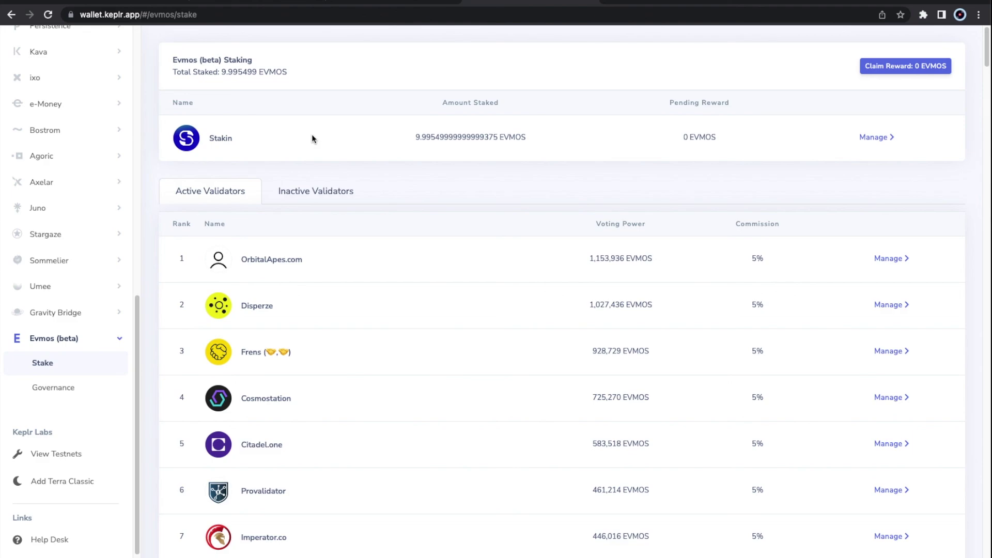